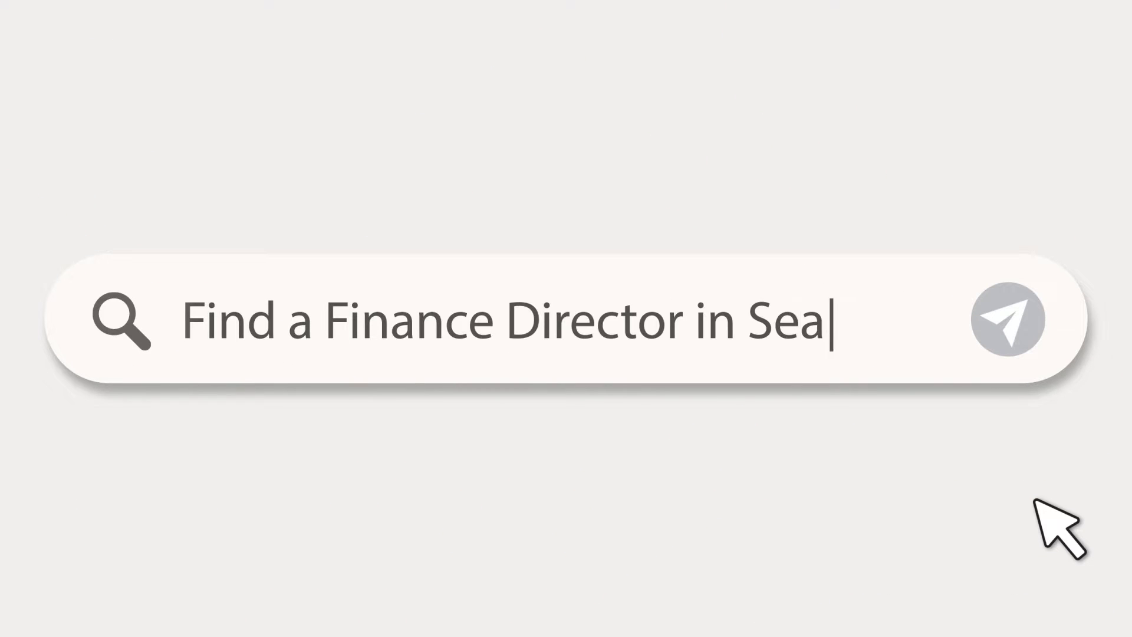
# Step: Add Forecasting and Financial Reporting to the Finance Director search, then start the Minneapolis customer success query
pyautogui.click(1009, 321)
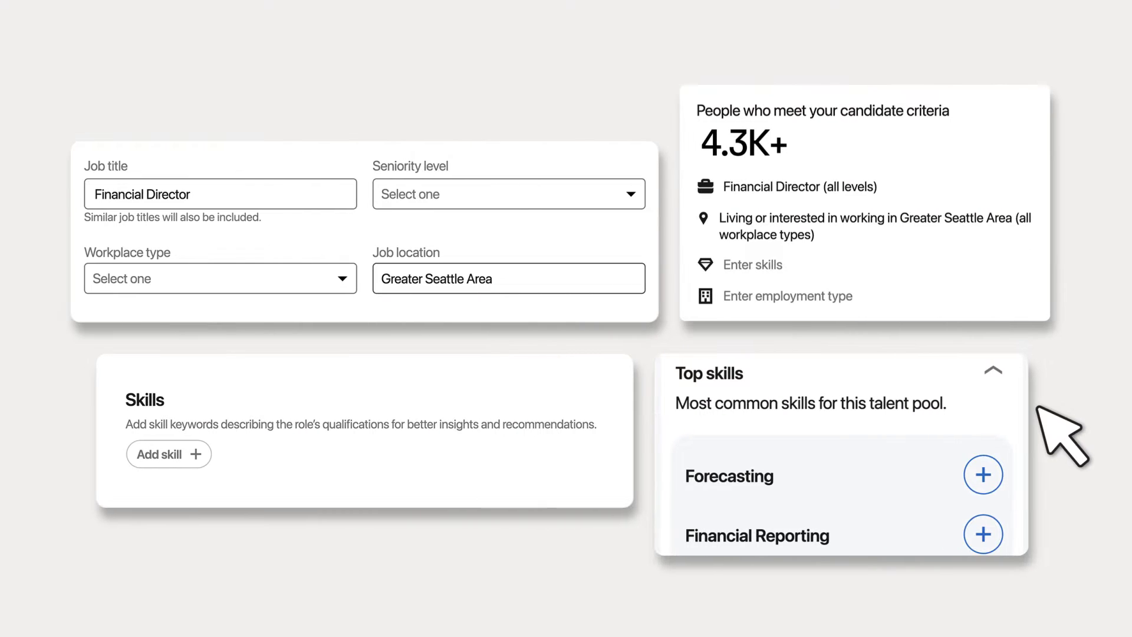
pyautogui.click(982, 474)
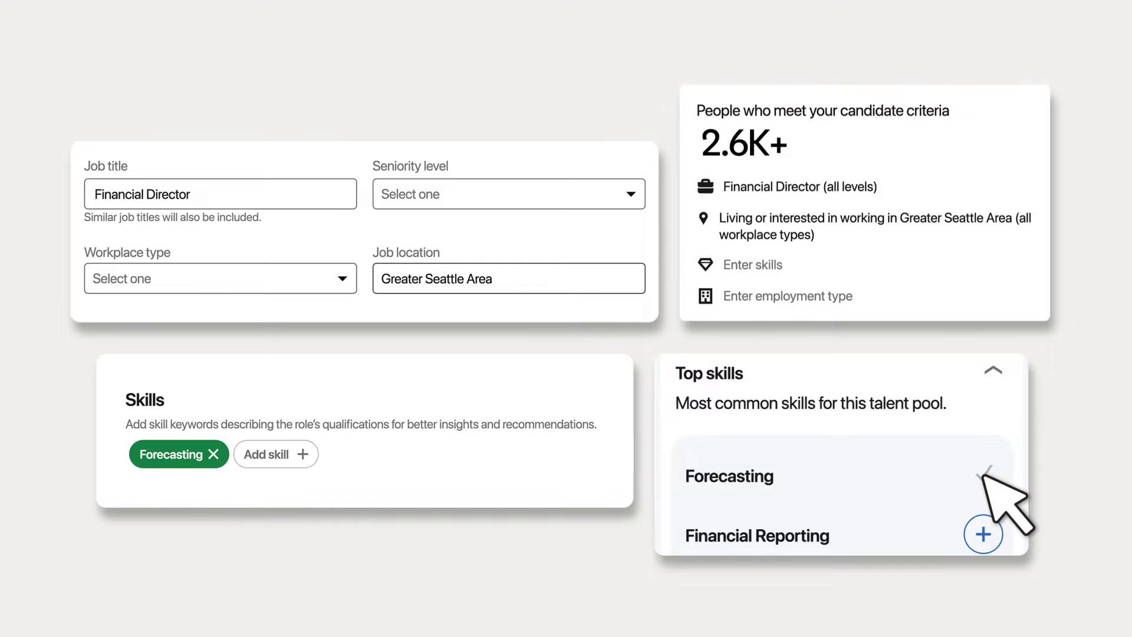
pyautogui.scroll(-1, 983, 476)
pyautogui.click(983, 478)
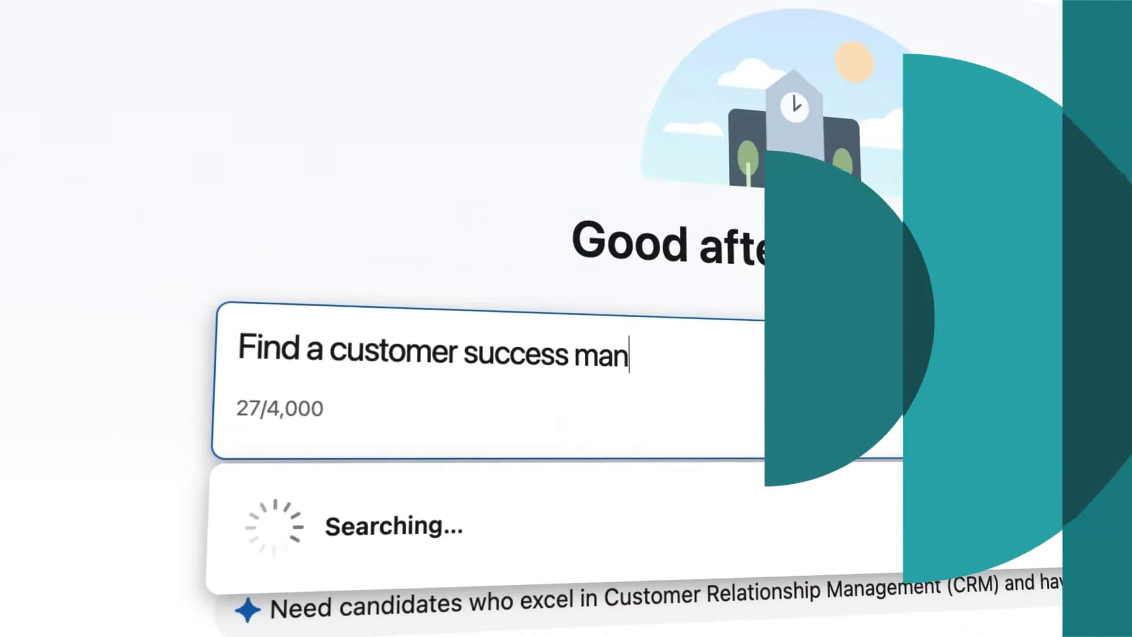
pyautogui.write('ager in the Minneapolis regio')
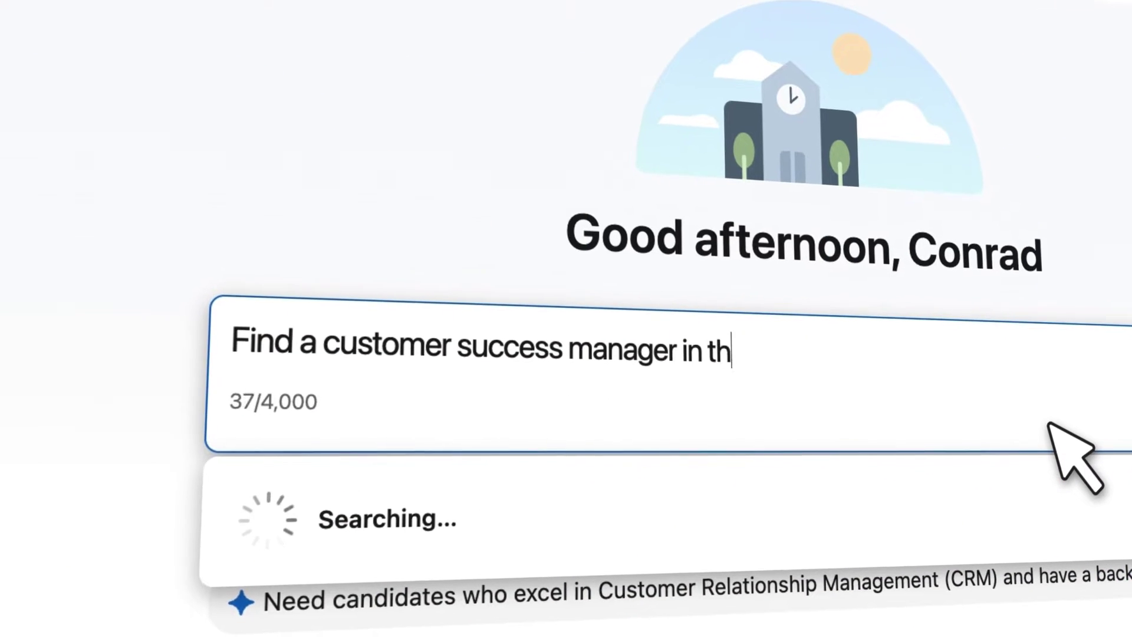
pyautogui.write('n with B2B experience')
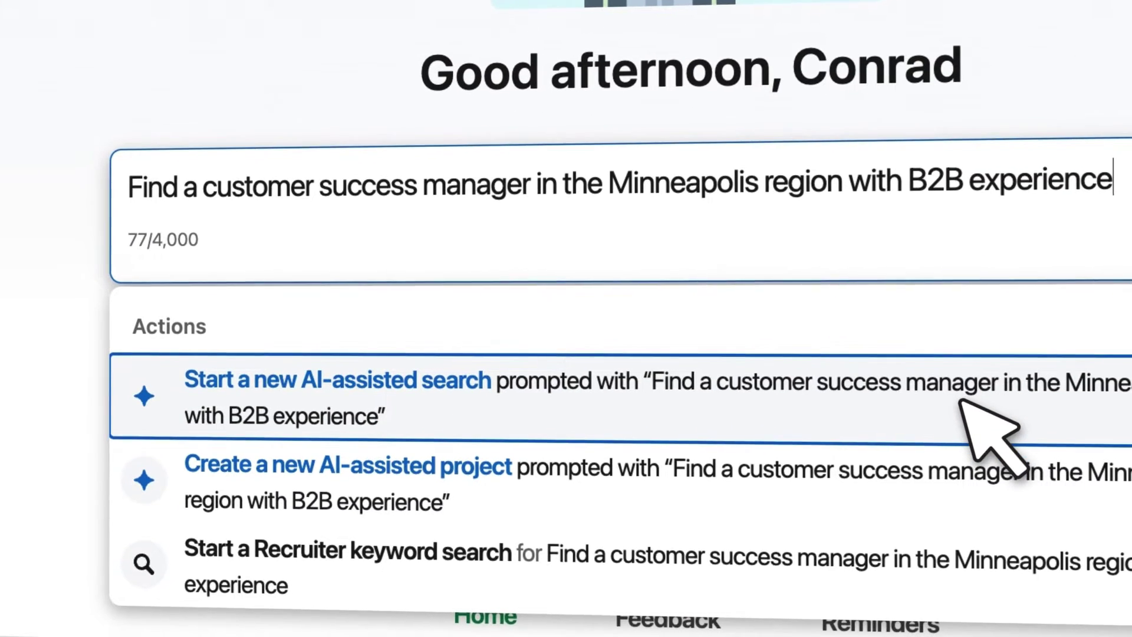
# Step: Launch an AI-assisted search for a Minneapolis customer success manager with B2B experience
pyautogui.click(958, 398)
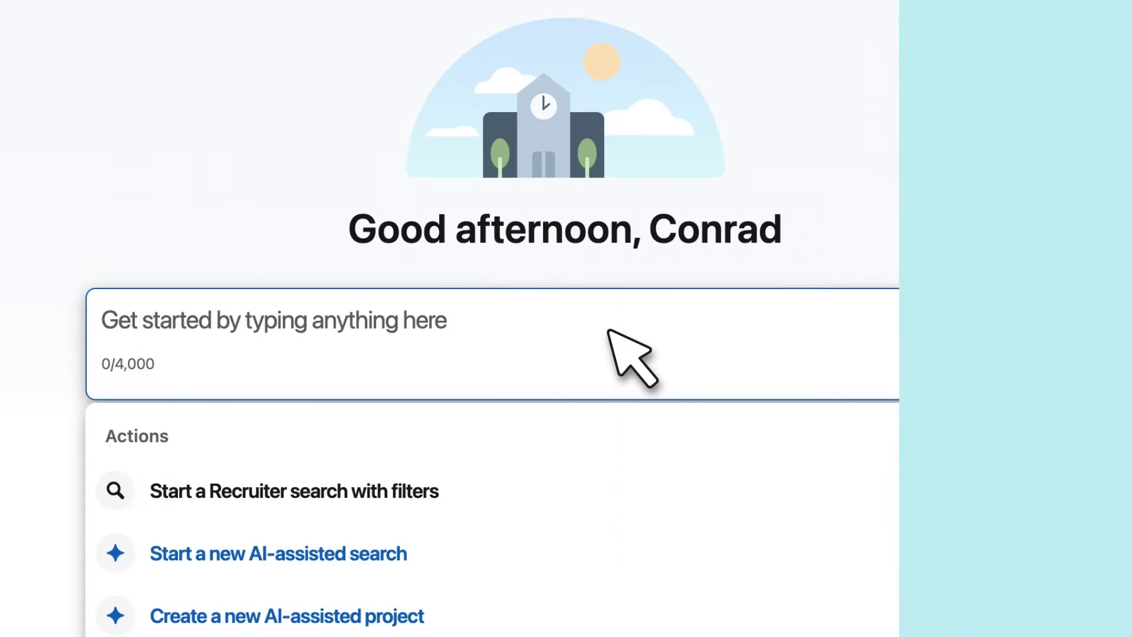
# Step: Create an AI-assisted project from the request 'I'm looking for an animator in Seattle'
pyautogui.click(609, 330)
pyautogui.write("I'm look")
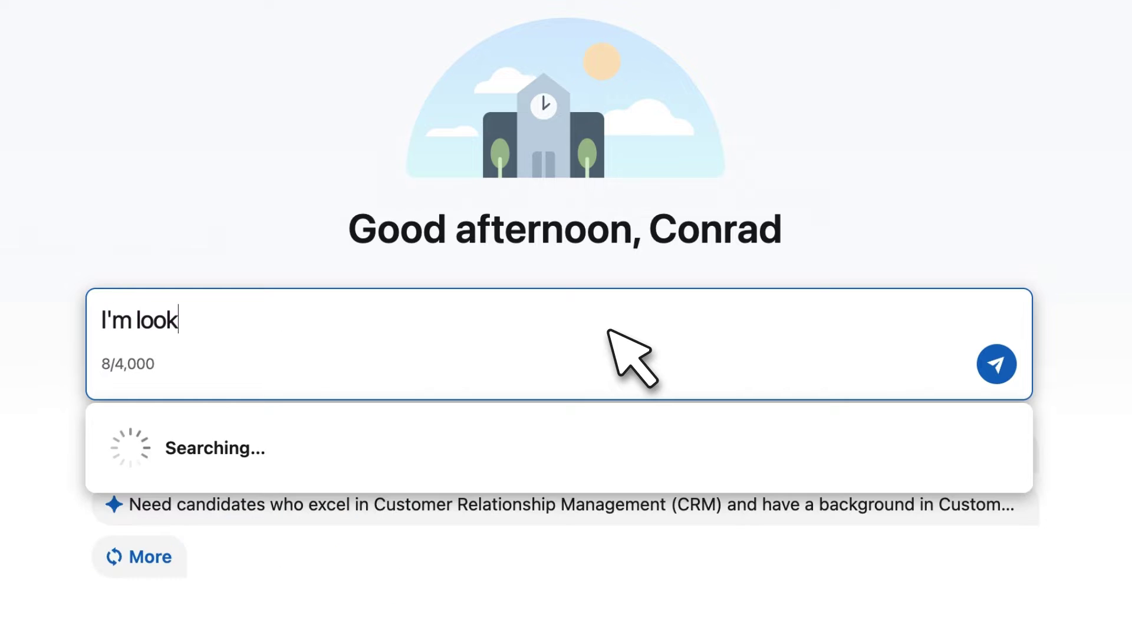
pyautogui.write('ing for an animator in Seatt')
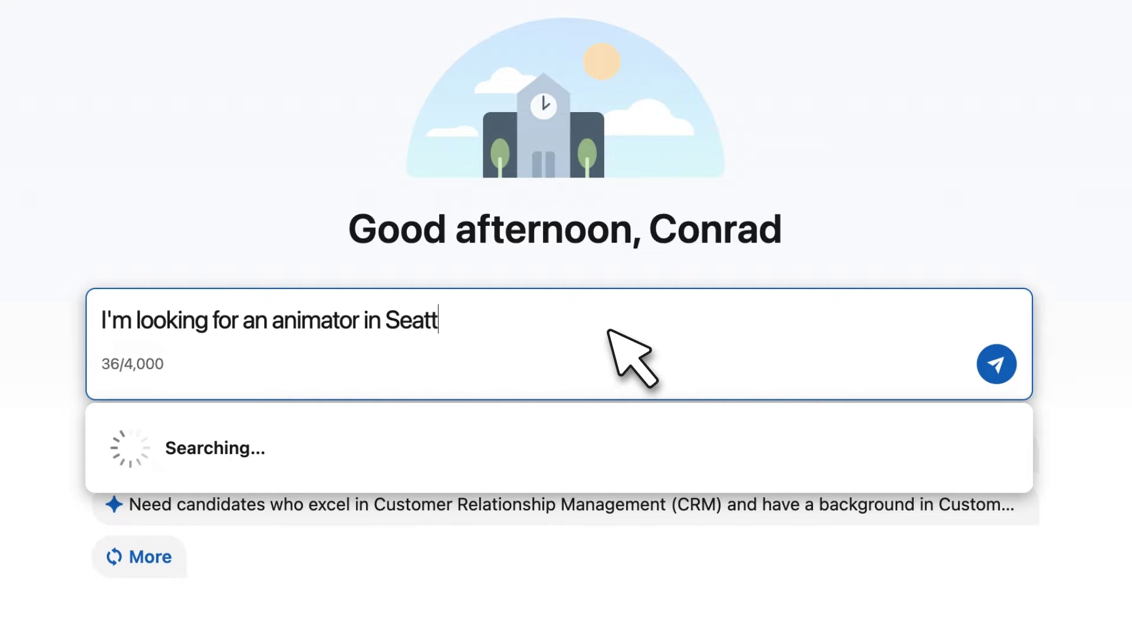
pyautogui.write('le')
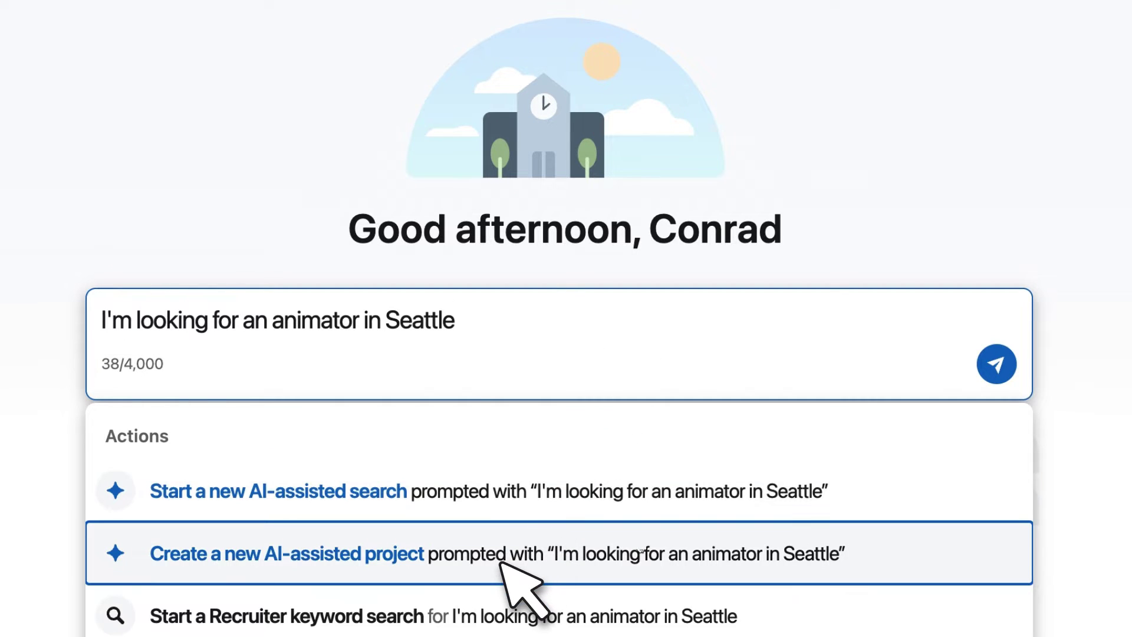
pyautogui.click(501, 562)
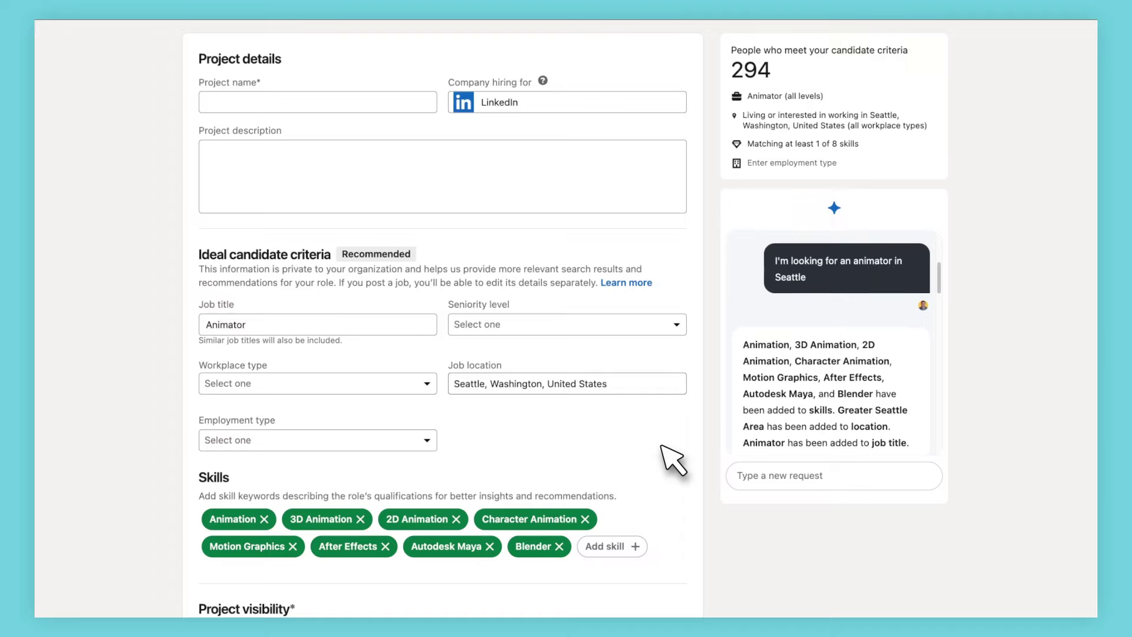
# Step: Ask the assistant to make the project remote in the United States, then request skills to add
pyautogui.click(766, 475)
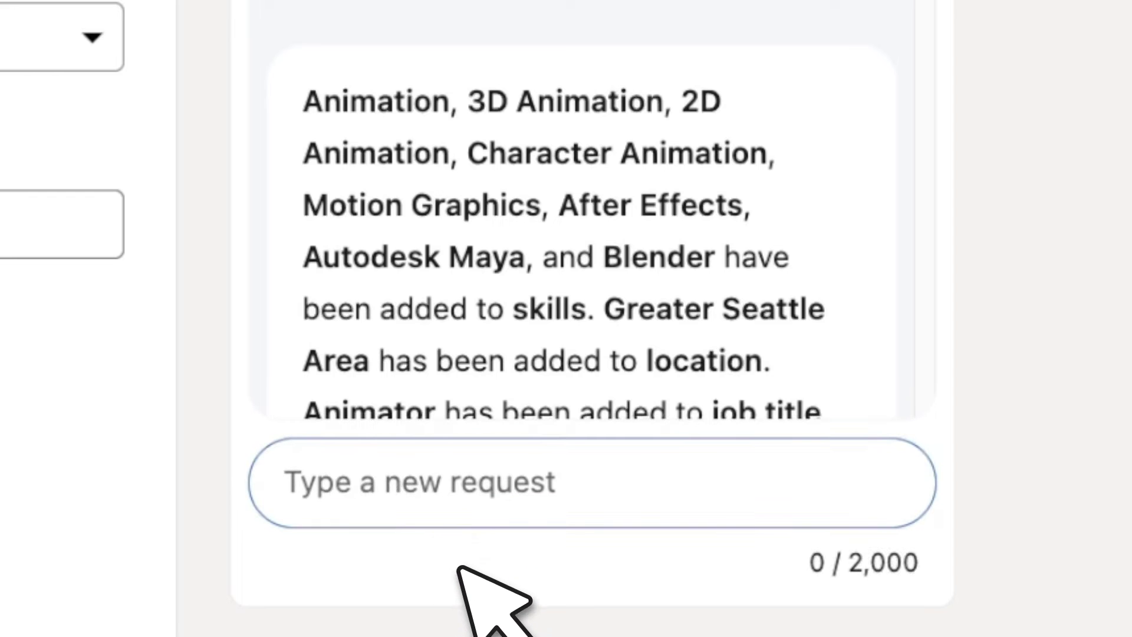
pyautogui.write('Change the workplace ty')
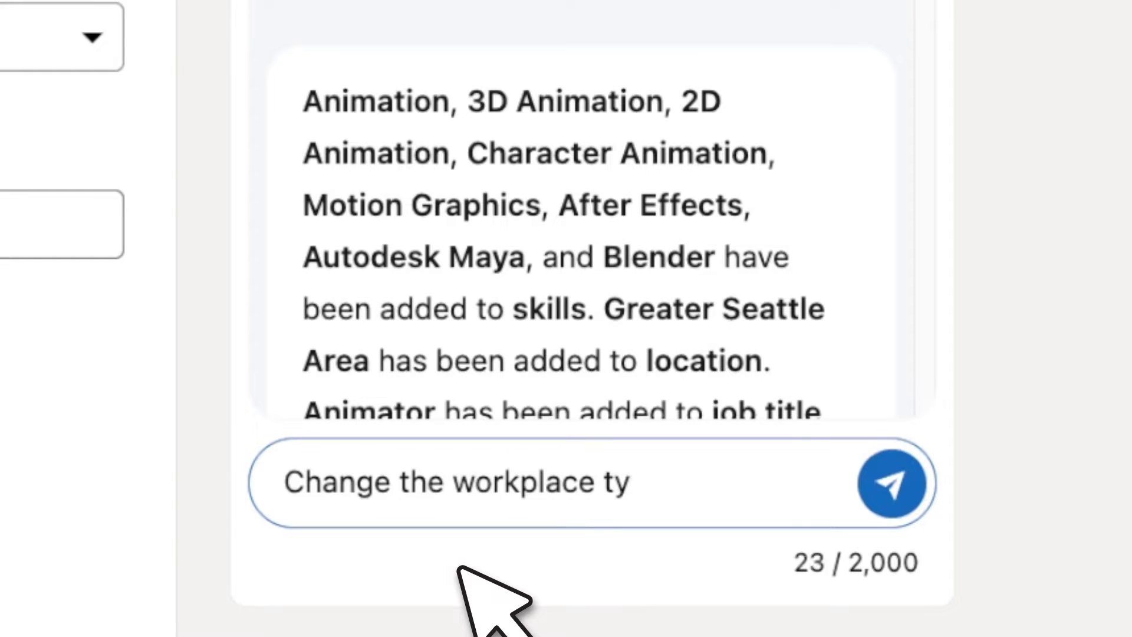
pyautogui.write('and the job location to United States')
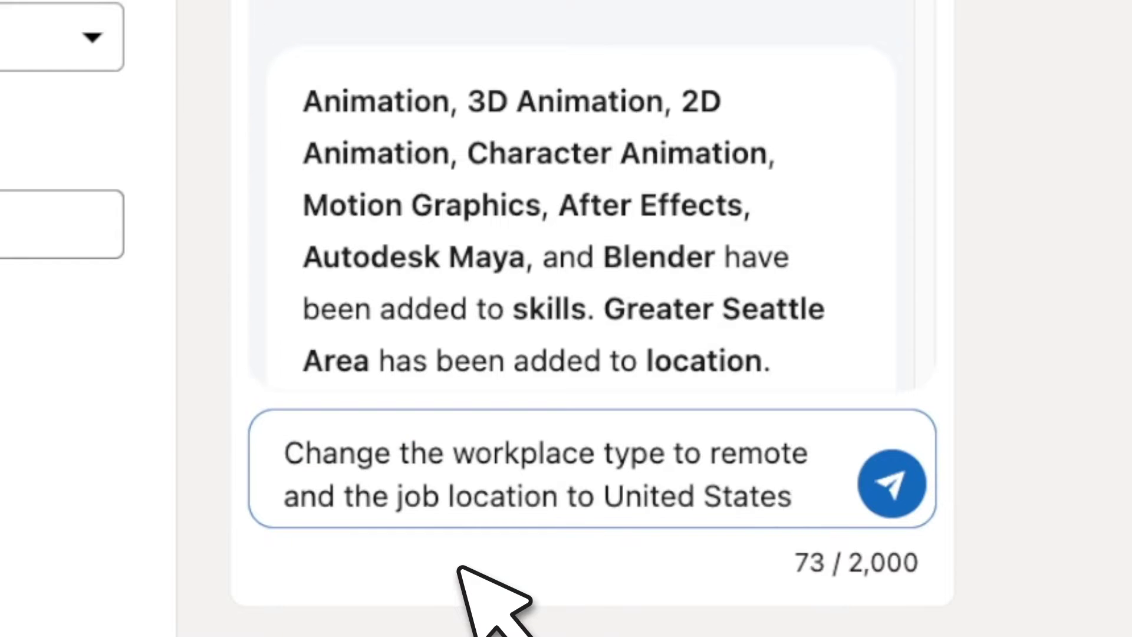
pyautogui.press('Return')
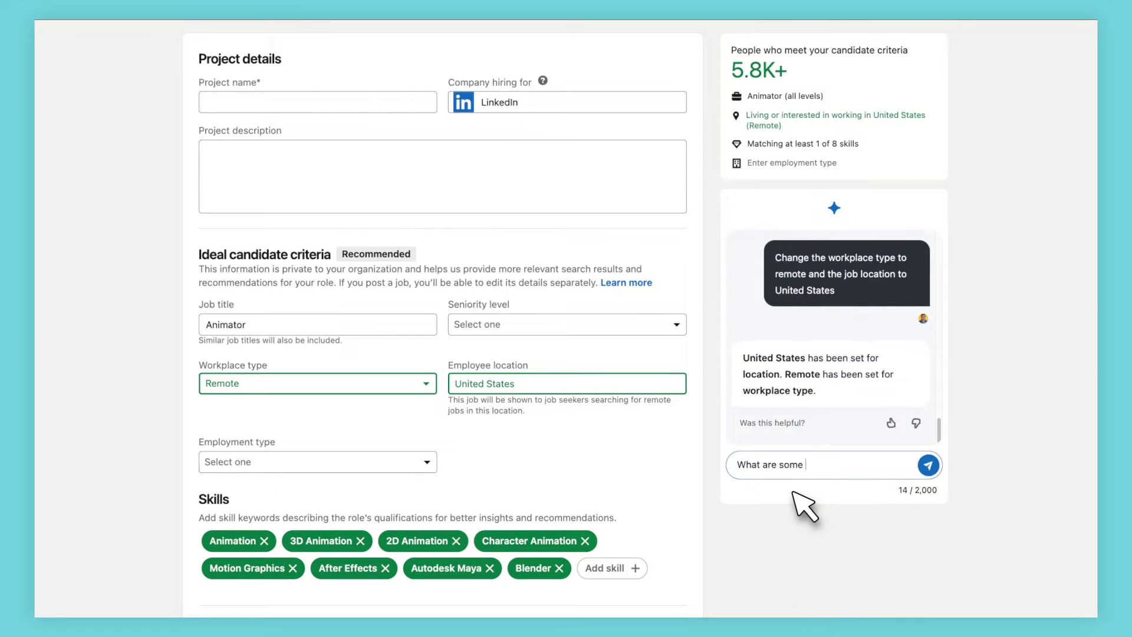
pyautogui.write('dd for this talent?')
pyautogui.press('Return')
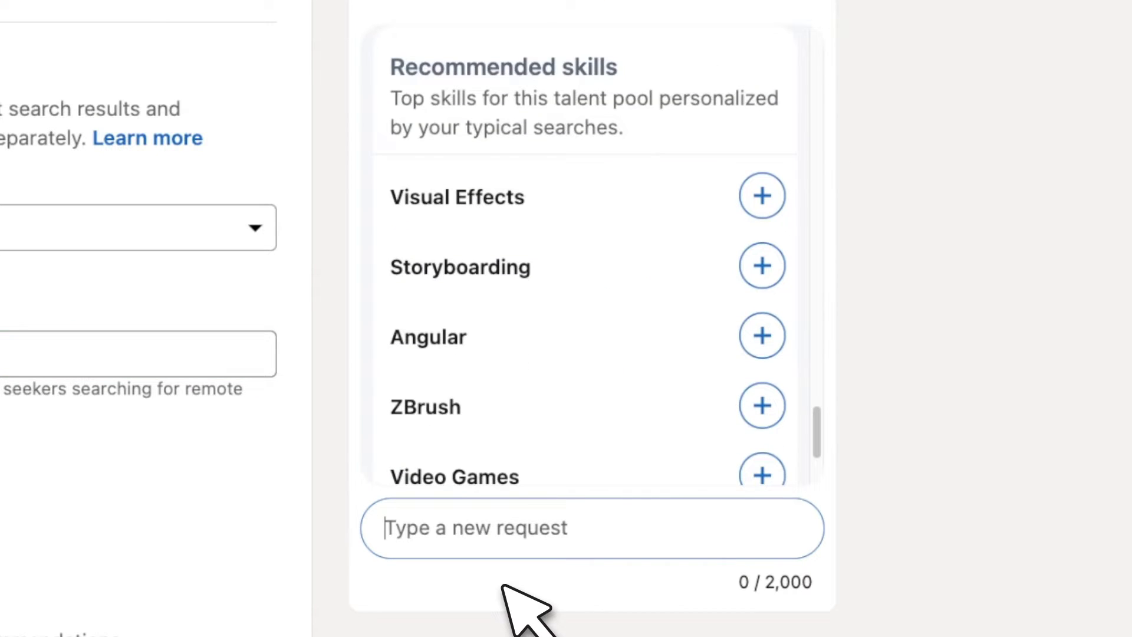
# Step: Add Visual Effects and, from the extra suggestions, Cinema 4D to the project's skills
pyautogui.click(762, 196)
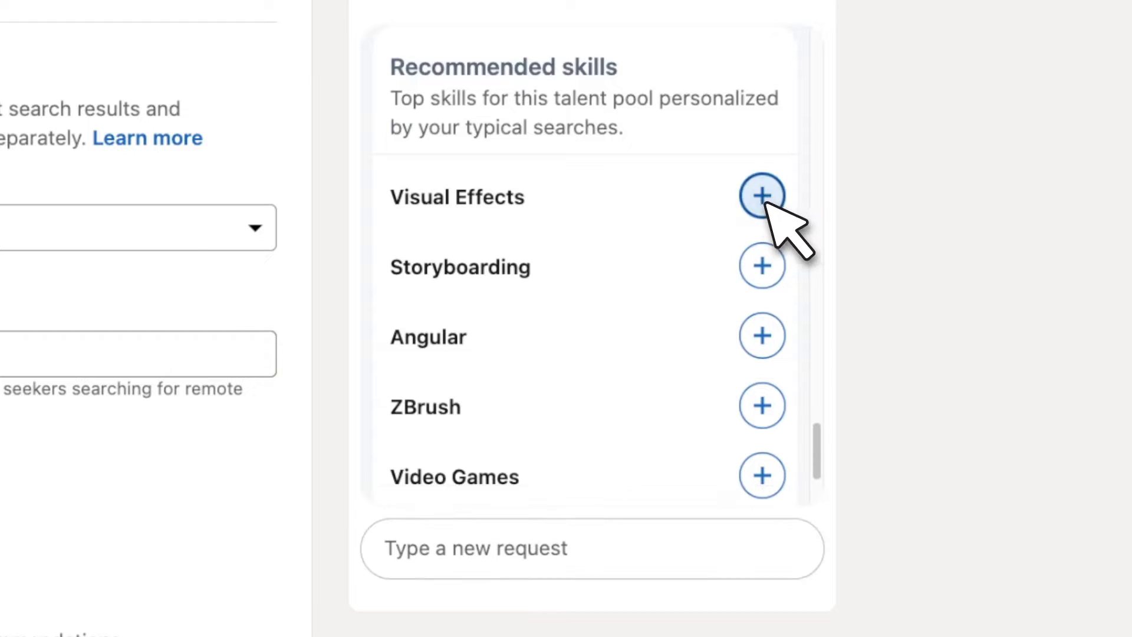
pyautogui.scroll(-3, 922, 325)
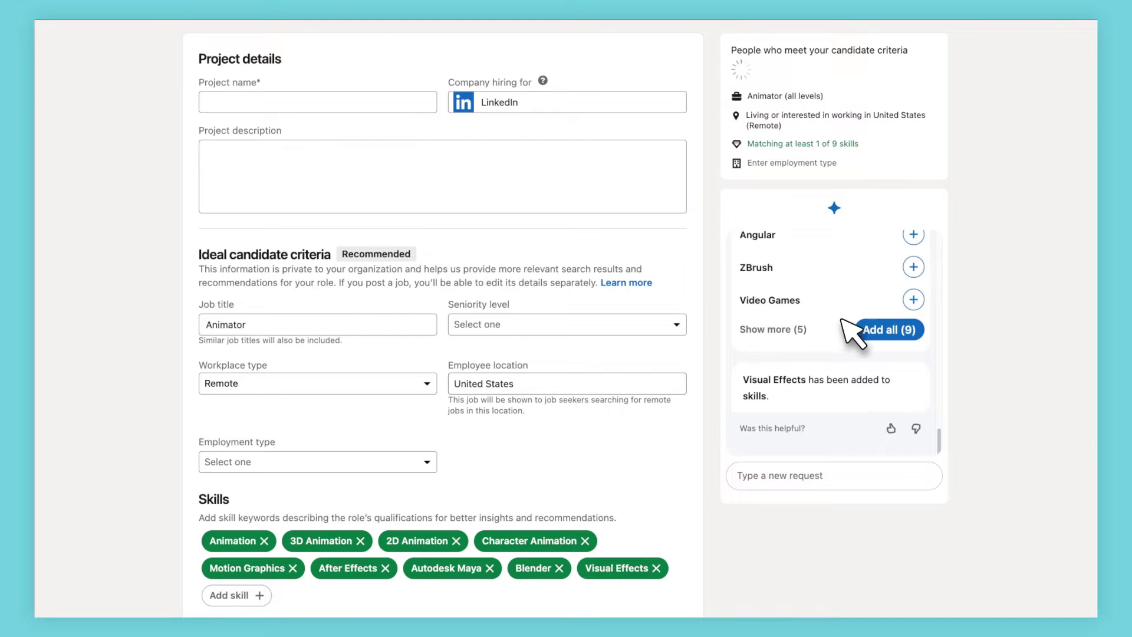
pyautogui.click(788, 328)
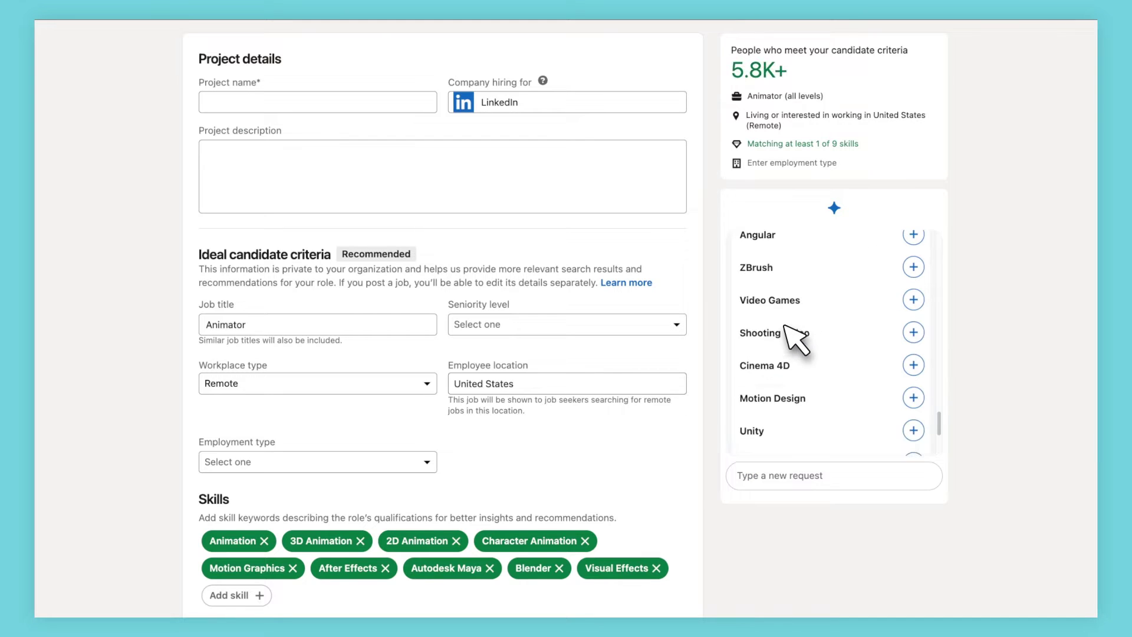
pyautogui.click(913, 365)
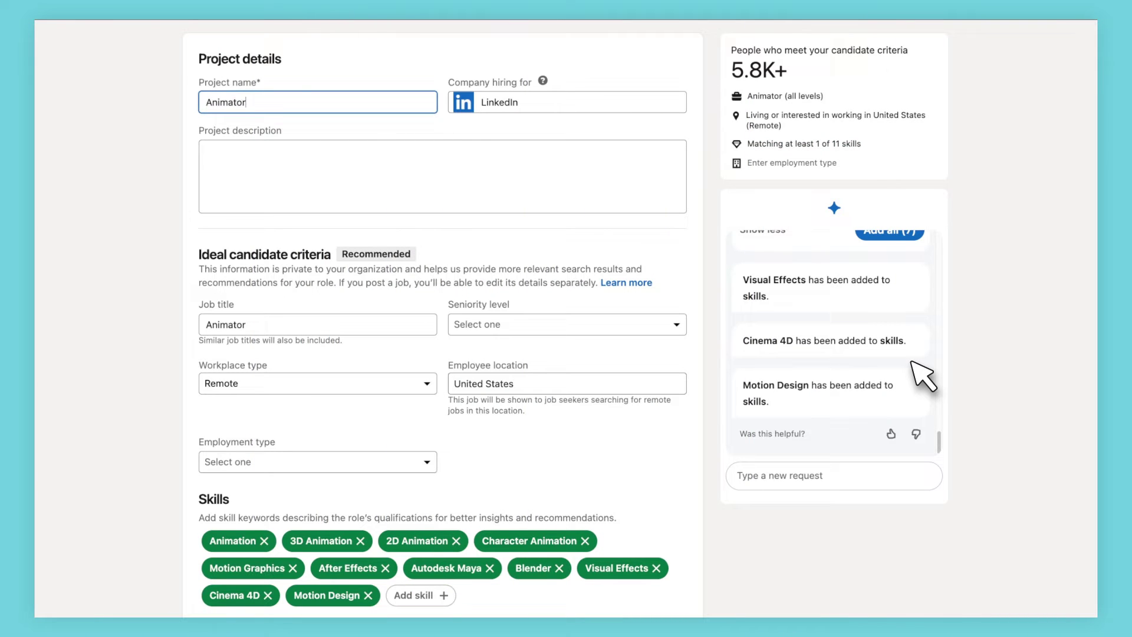
pyautogui.scroll(-5, 442, 318)
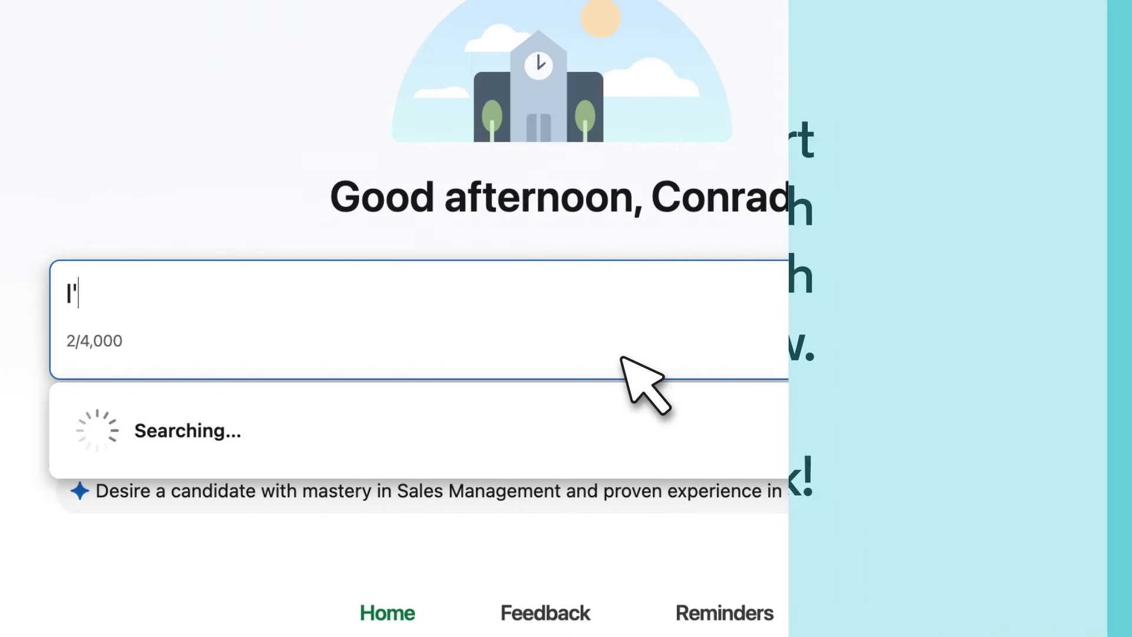
# Step: Run an AI-assisted search for an Animator in Seattle with entertainment industry experience
pyautogui.write('m looking for an Animator in Seattle who has experience in the entertainment industry')
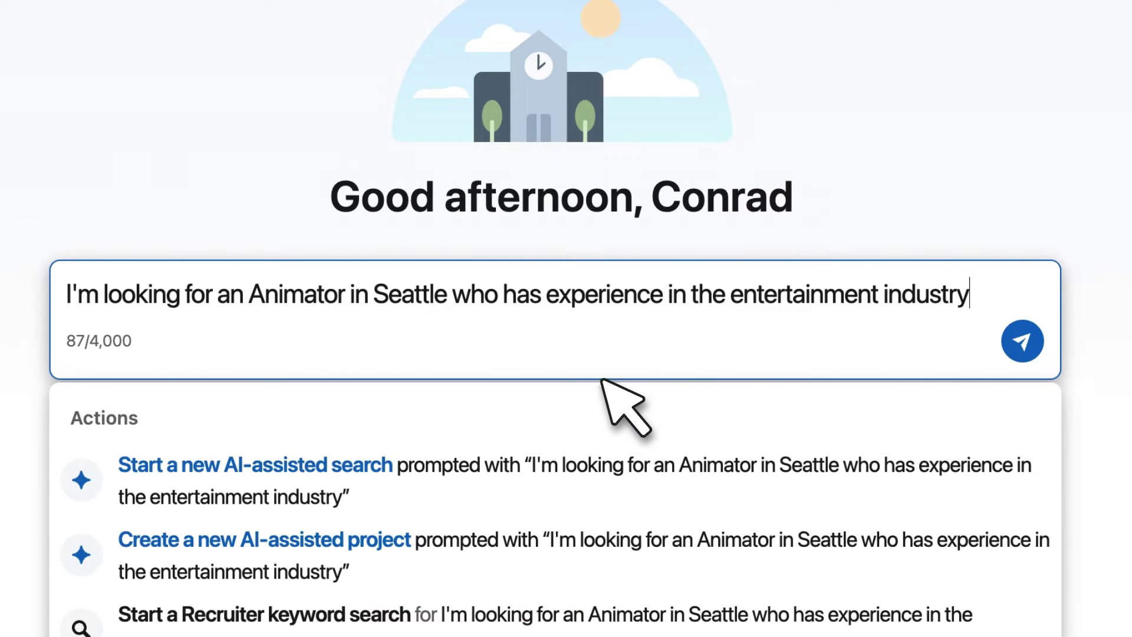
pyautogui.click(506, 488)
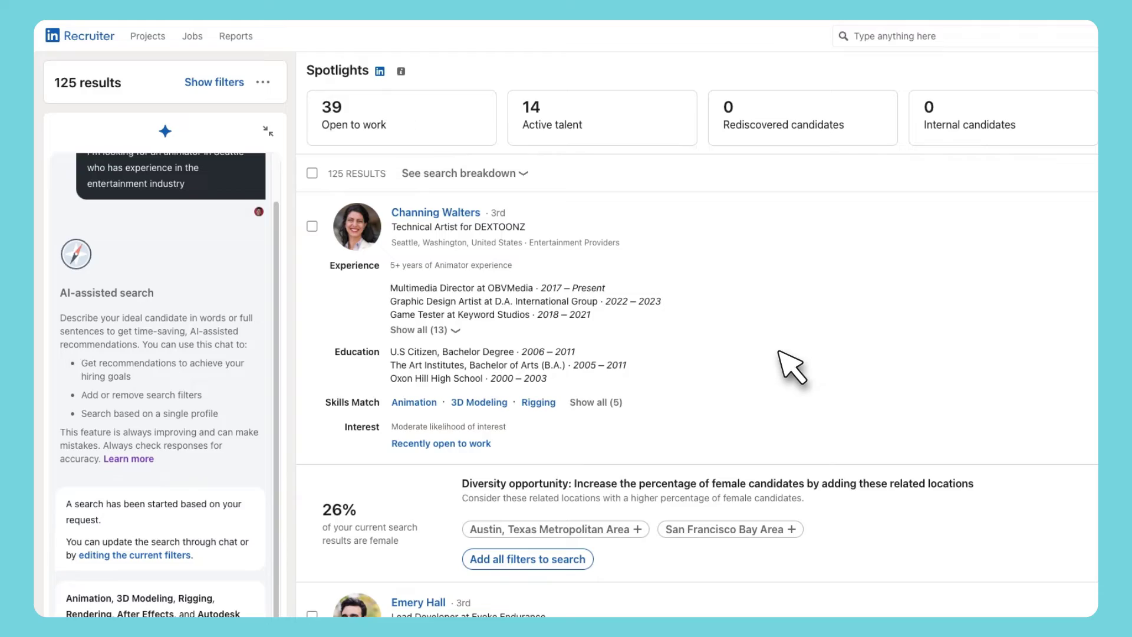
# Step: Ask the assistant to 'Expand the search to all of the West Coast'
pyautogui.scroll(-5, 607, 470)
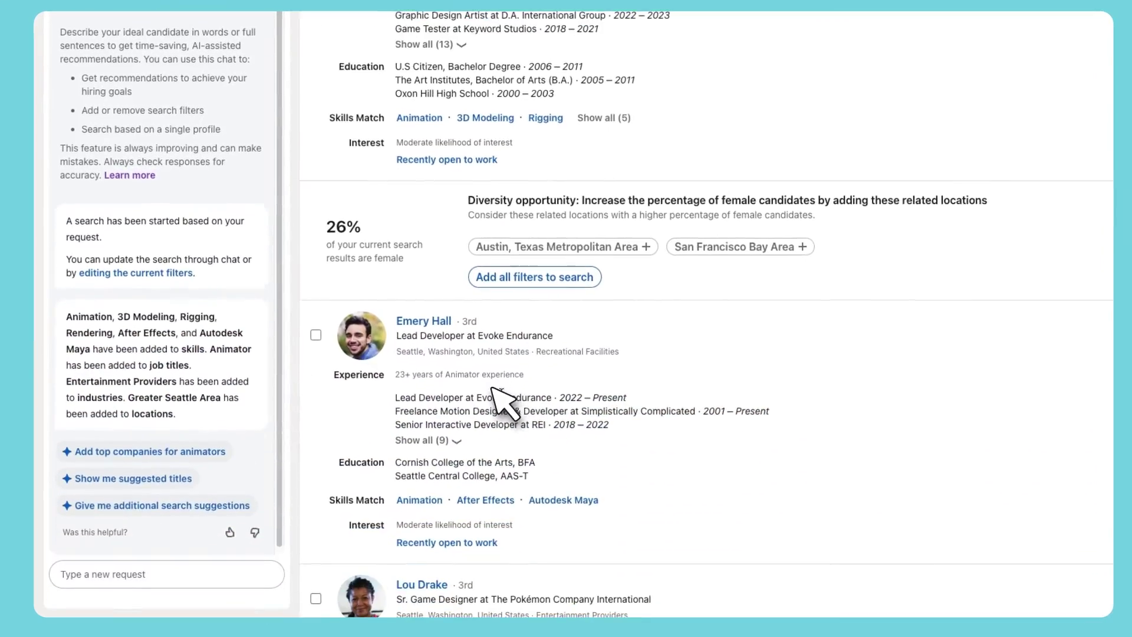
pyautogui.click(197, 569)
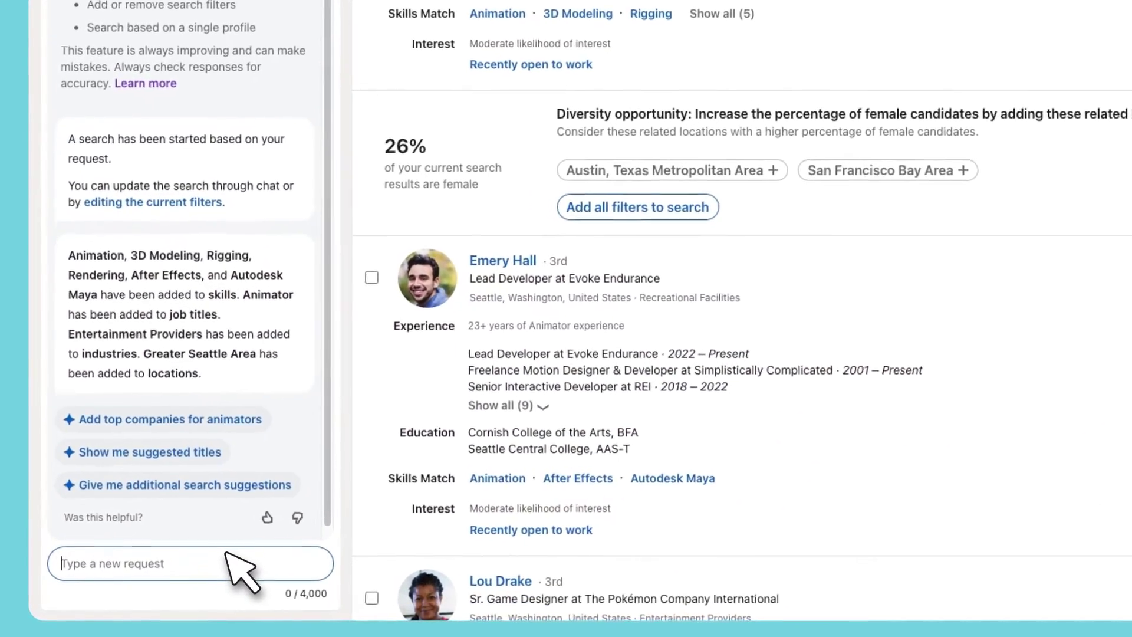
pyautogui.write('Expand the search to all of the We')
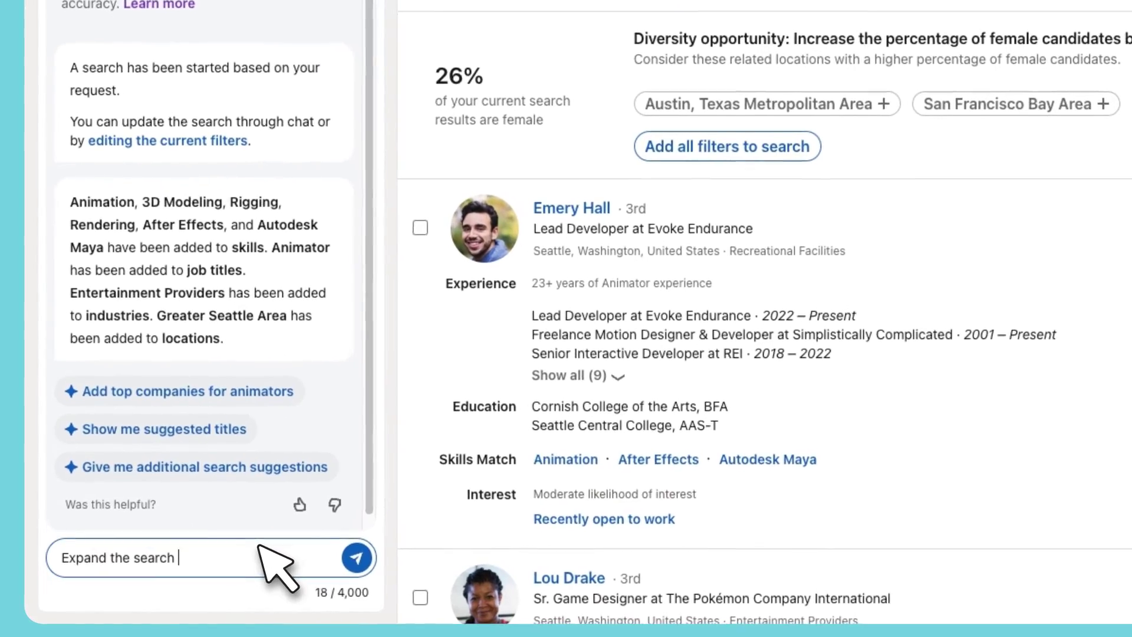
pyautogui.write('st Coast')
pyautogui.click(362, 554)
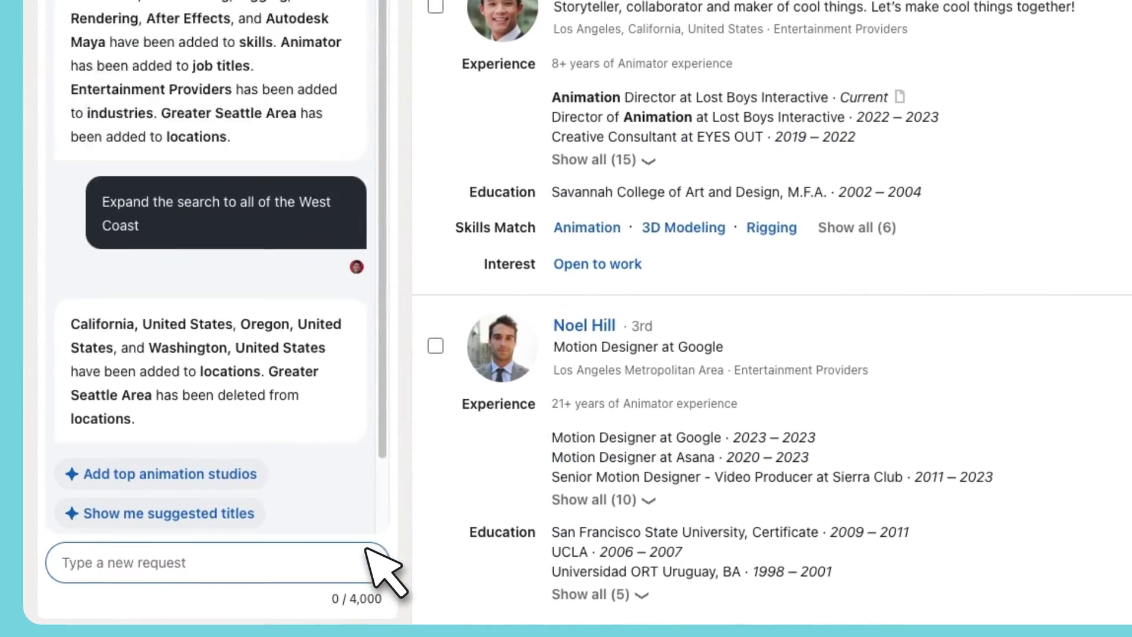
pyautogui.scroll(5, 405, 561)
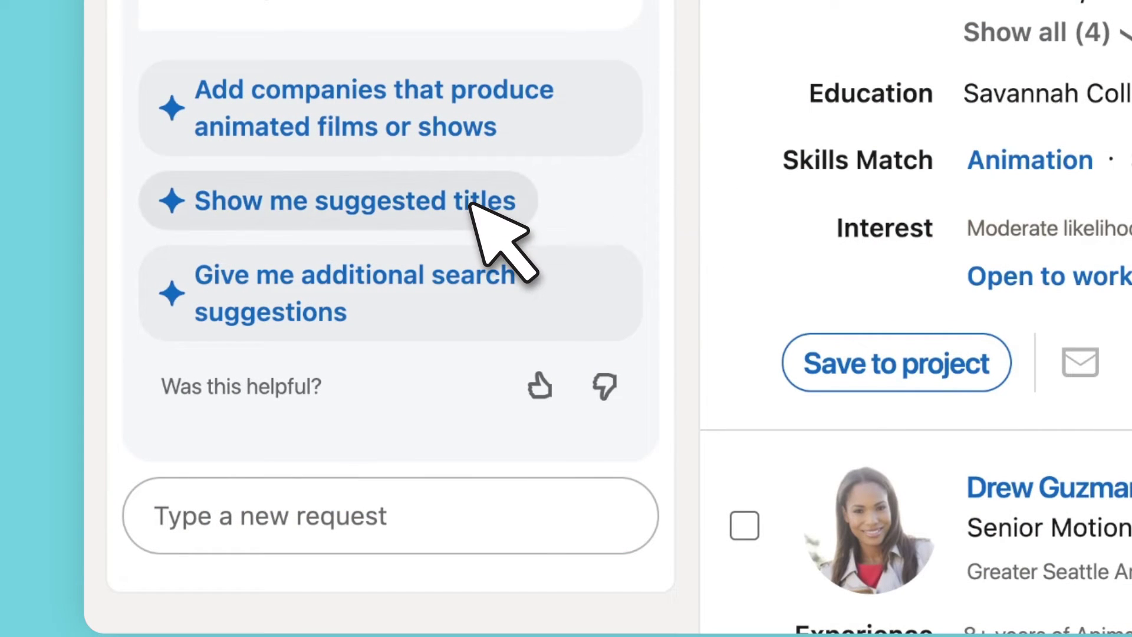
# Step: Request suggested job titles from the assistant and expand the Top titles list
pyautogui.click(472, 203)
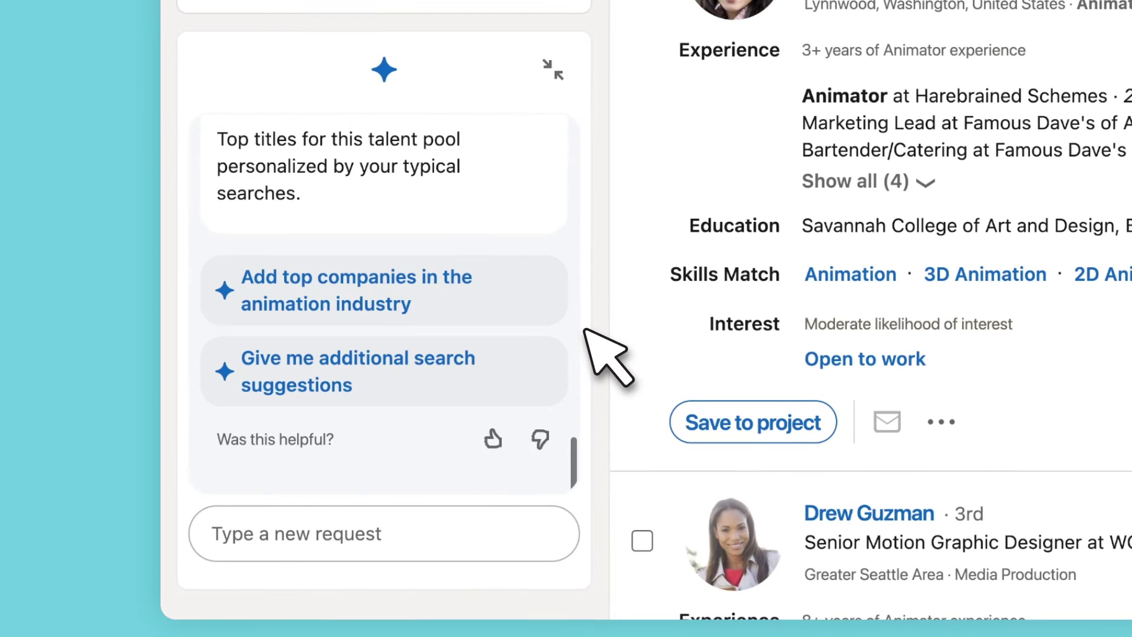
pyautogui.scroll(4, 550, 314)
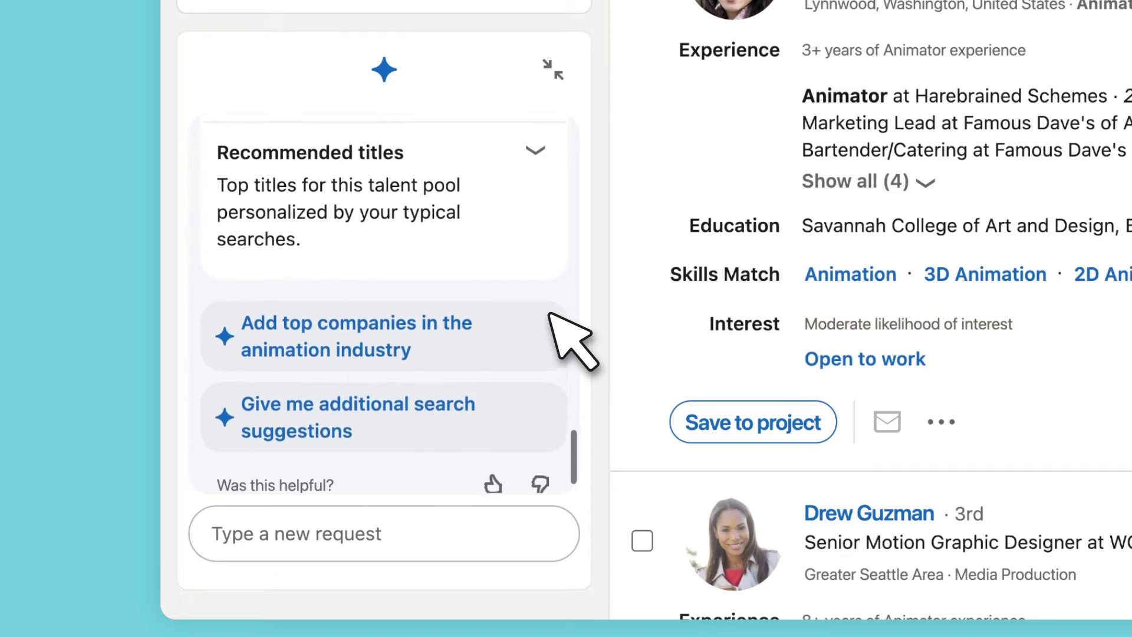
pyautogui.click(536, 177)
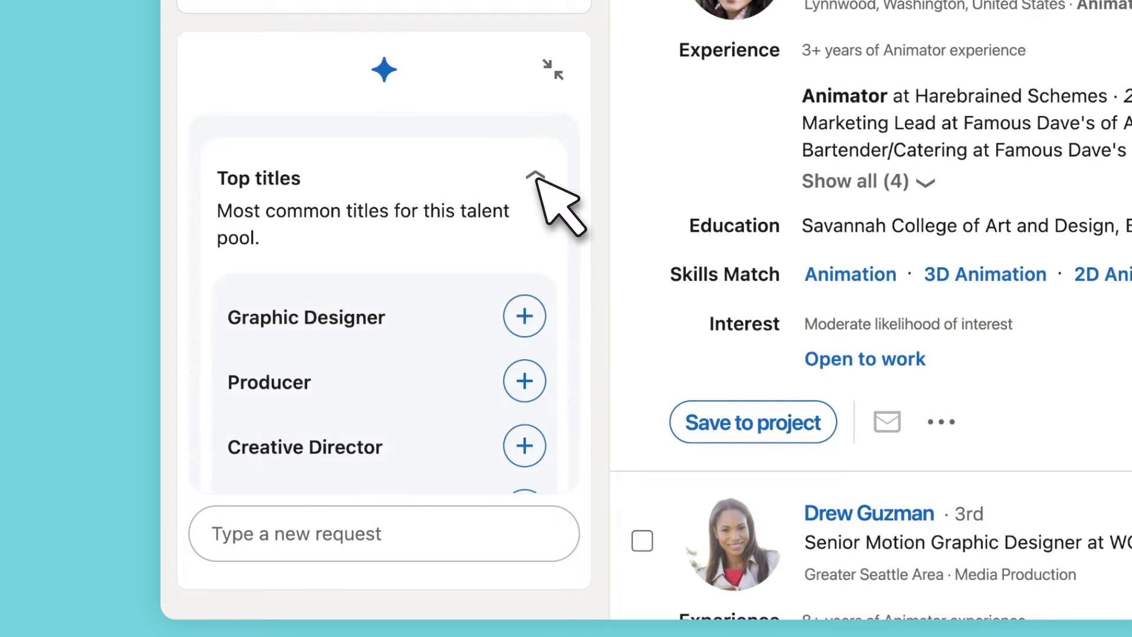
pyautogui.scroll(-3, 517, 105)
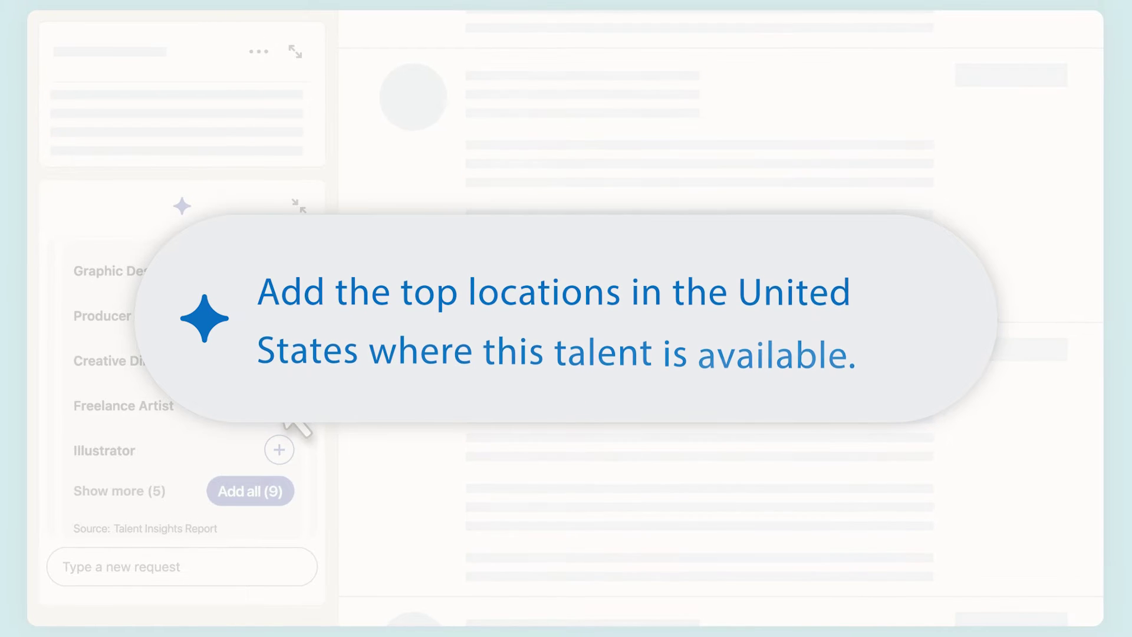
# Step: Ask the assistant for additional search suggestions
pyautogui.scroll(-5, 281, 418)
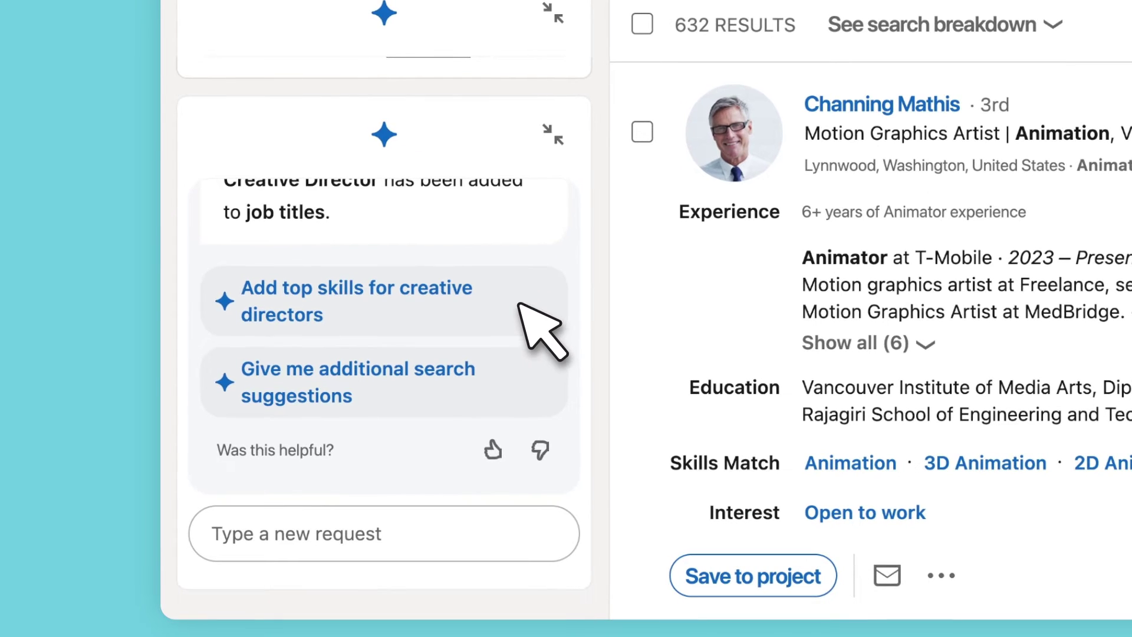
pyautogui.click(519, 401)
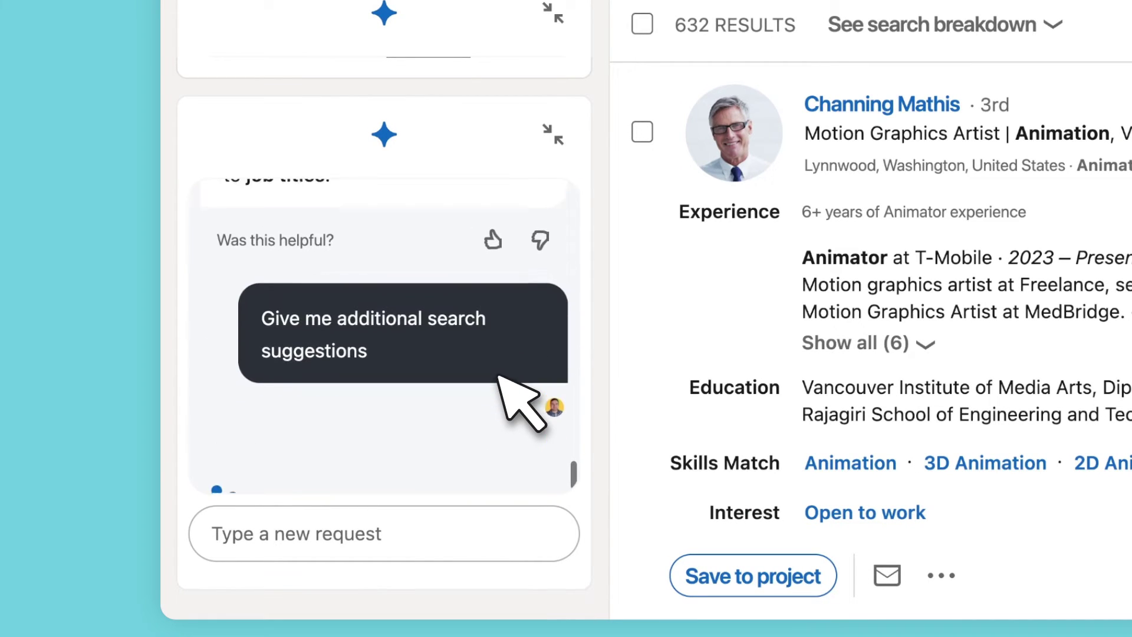
pyautogui.scroll(3, 518, 402)
pyautogui.scroll(2, 515, 400)
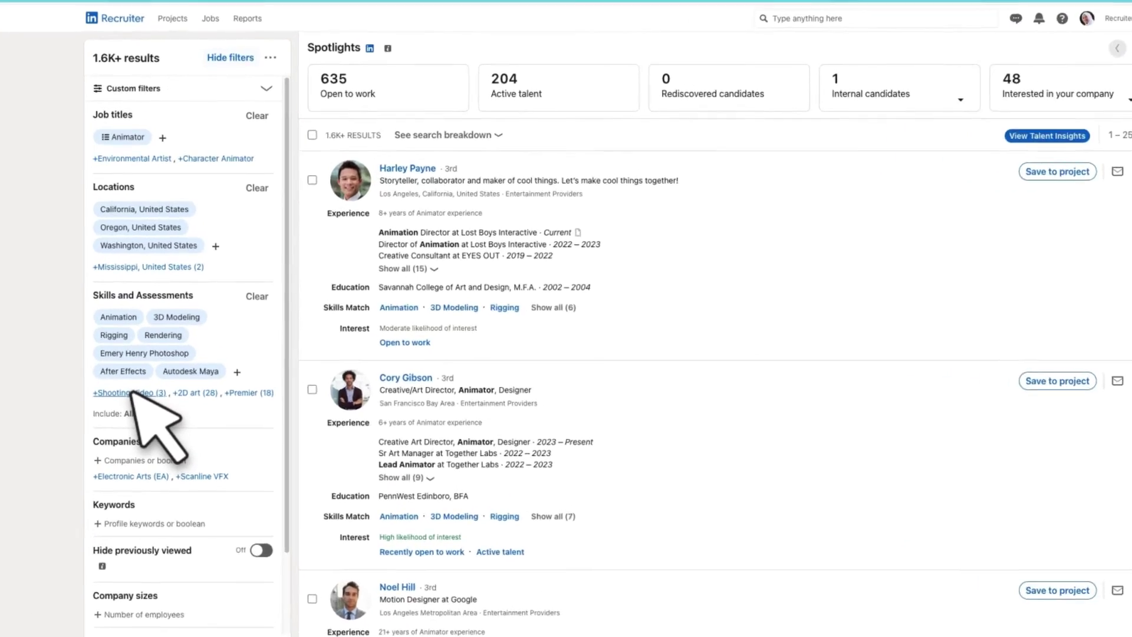
# Step: Add Shooting Video and 2D art to the skills filter and remove California from locations
pyautogui.click(168, 395)
pyautogui.click(189, 511)
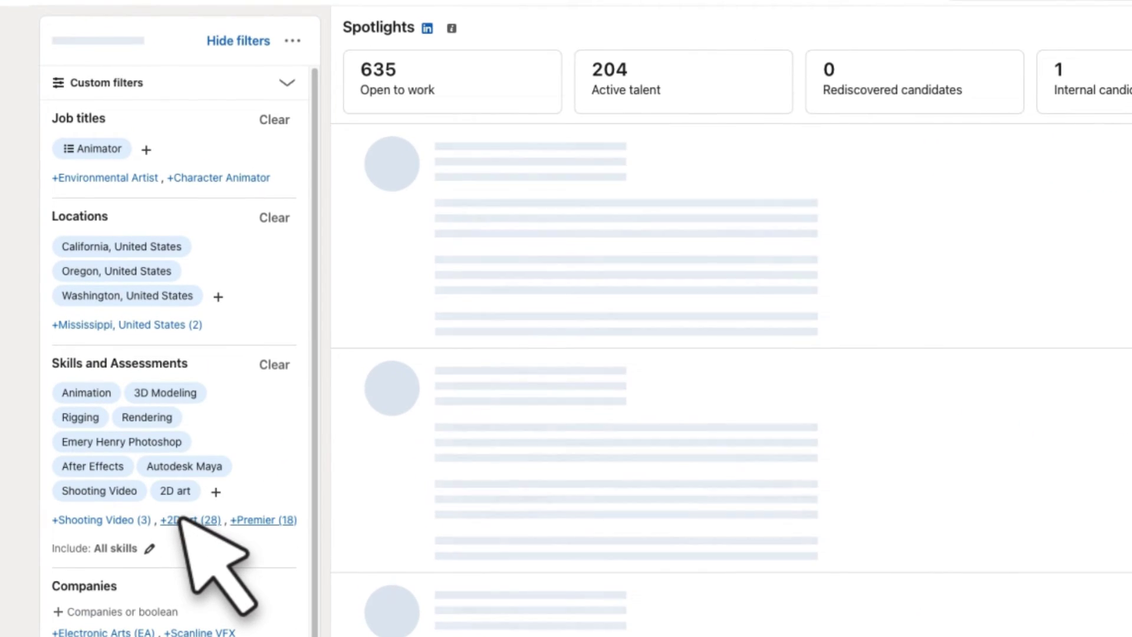
pyautogui.click(169, 243)
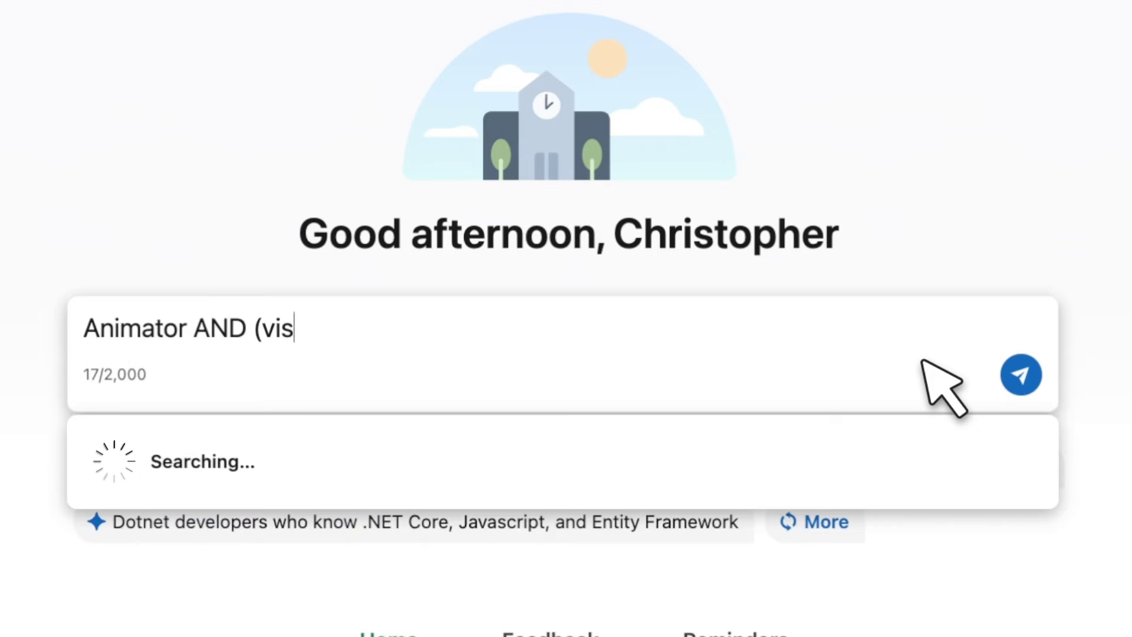
# Step: Finish the Boolean query and run it as a keyword search
pyautogui.write(')')
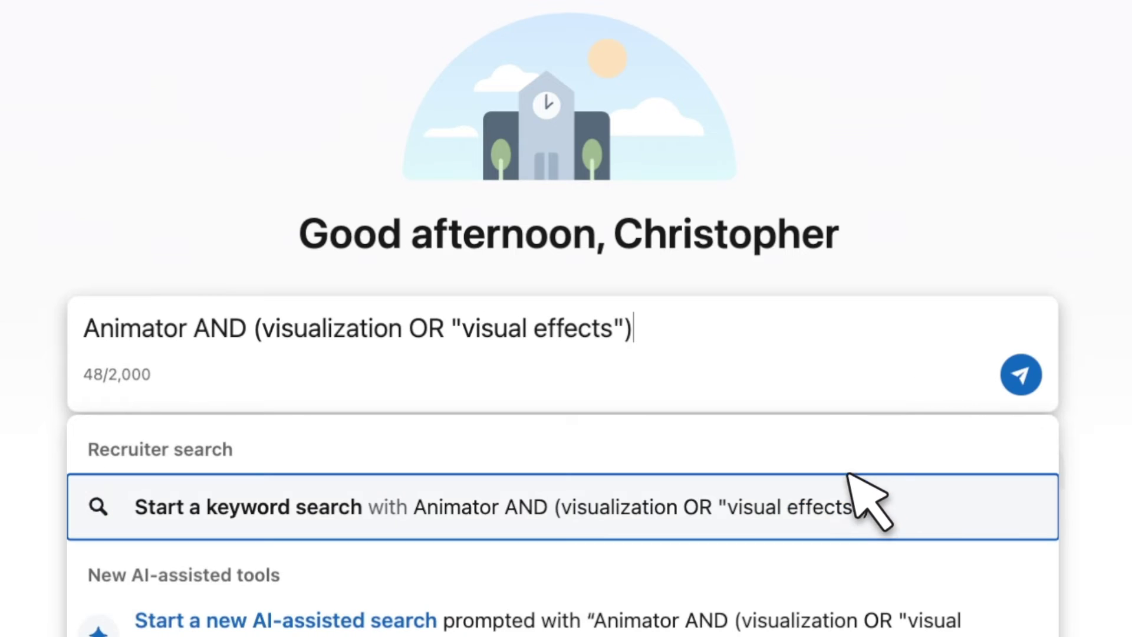
pyautogui.click(872, 479)
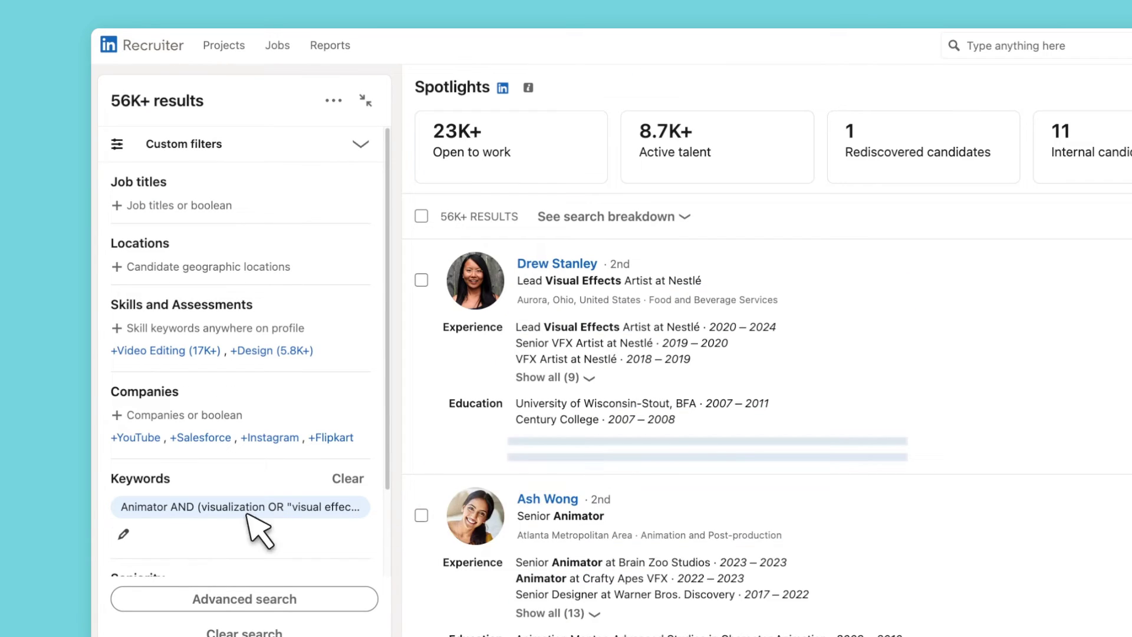
pyautogui.click(124, 533)
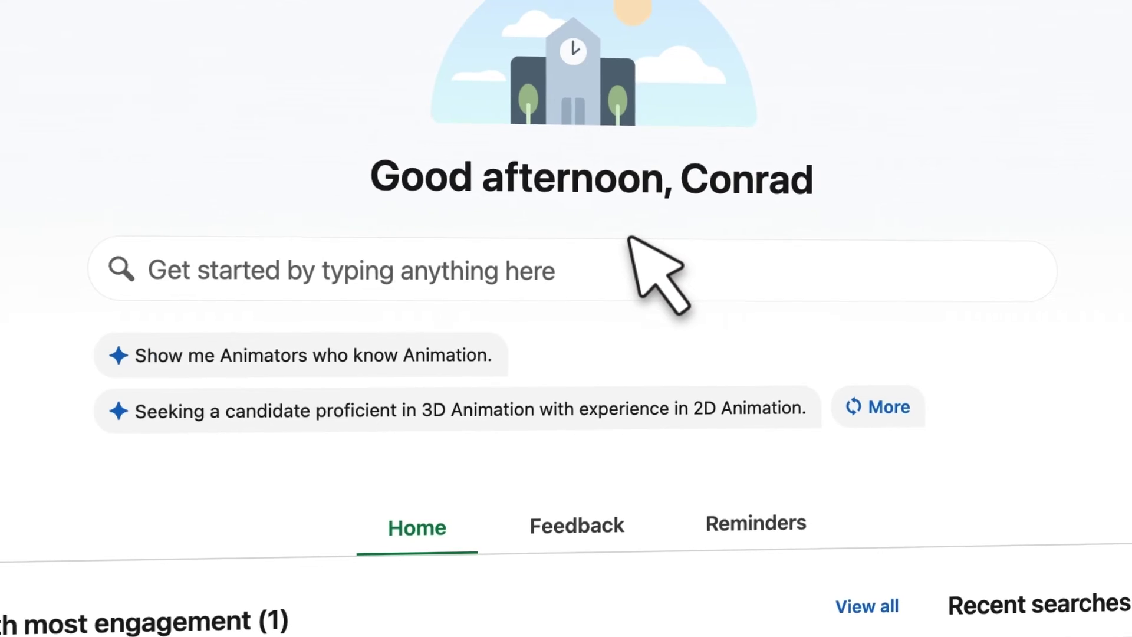
# Step: Start a new filter-based Recruiter search with the job title 'animator'
pyautogui.click(619, 248)
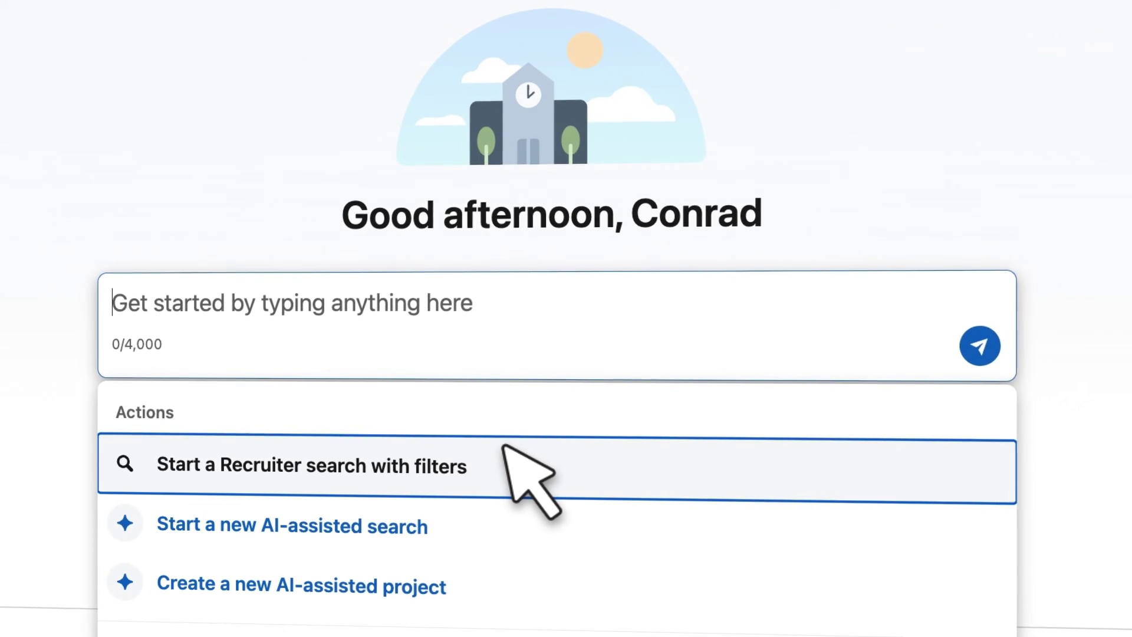
pyautogui.click(525, 457)
pyautogui.click(170, 249)
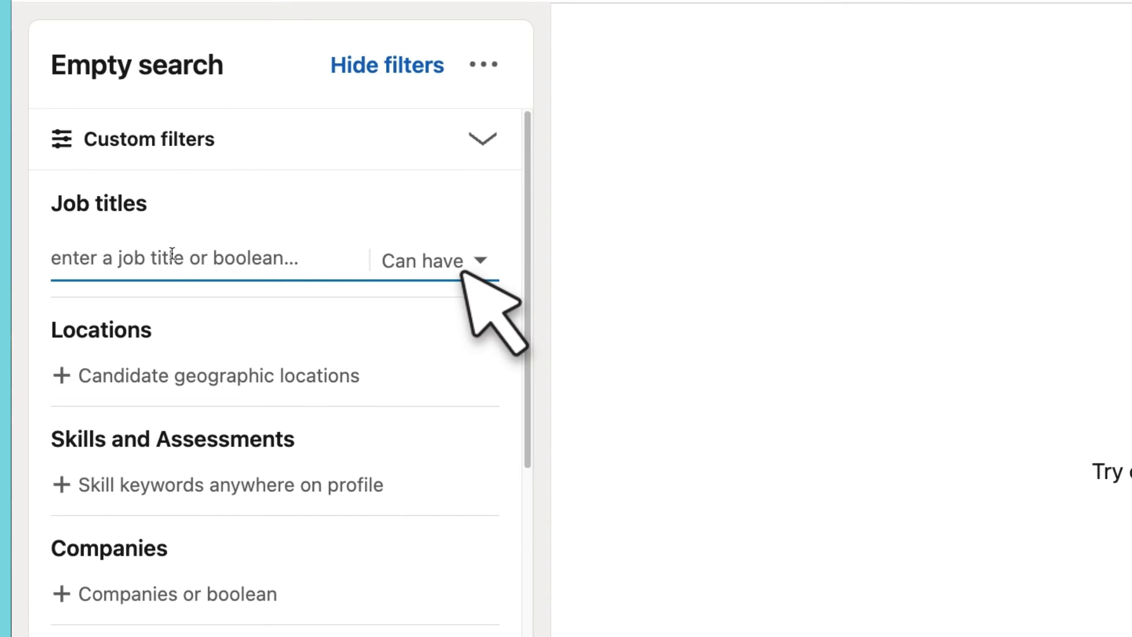
pyautogui.write('animator')
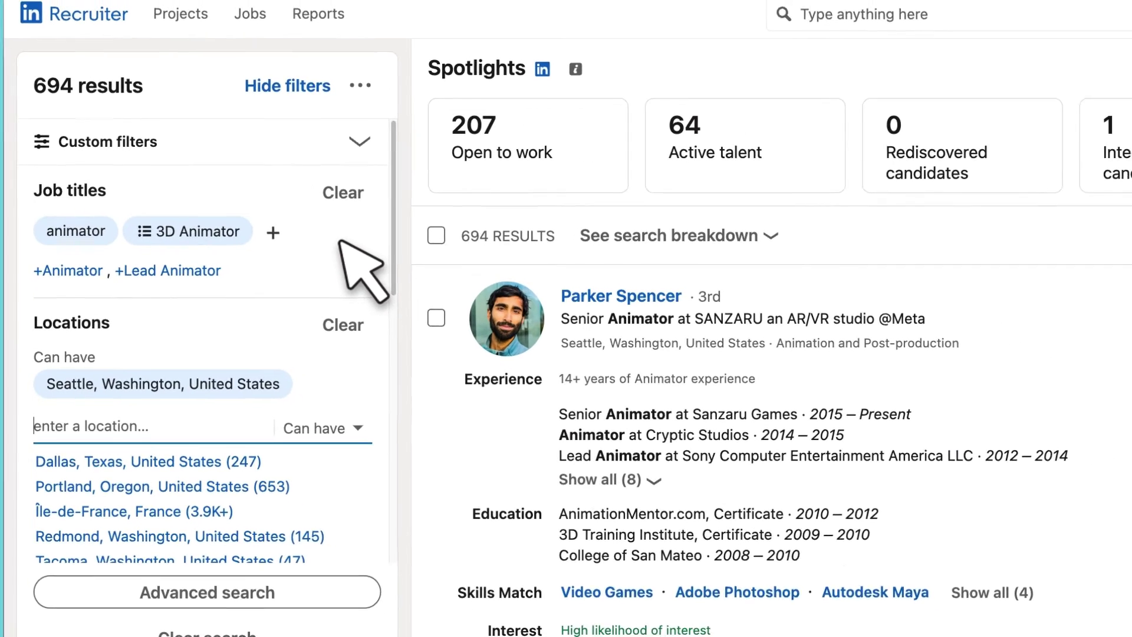